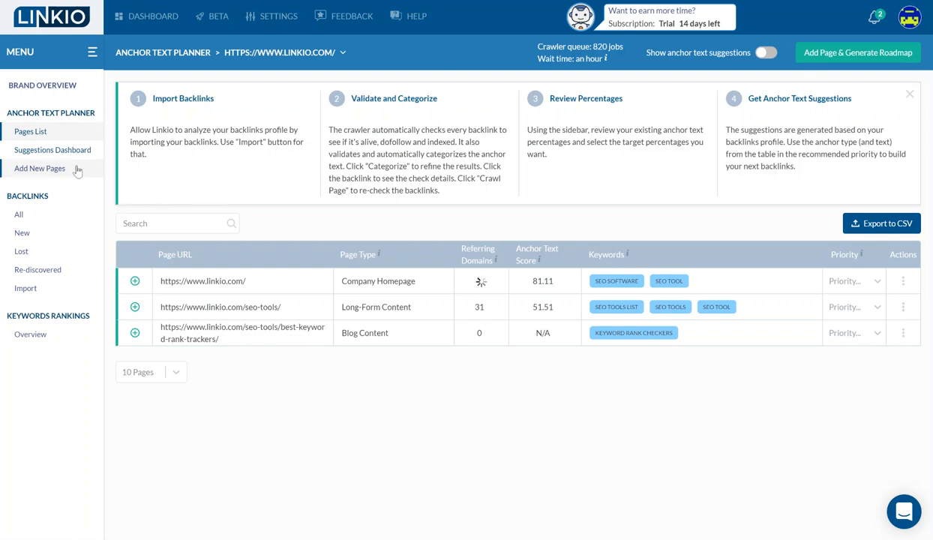
Open the setup for adding new pages, choose the manual page import, and look through the list of brand pages.
left_click(48, 172)
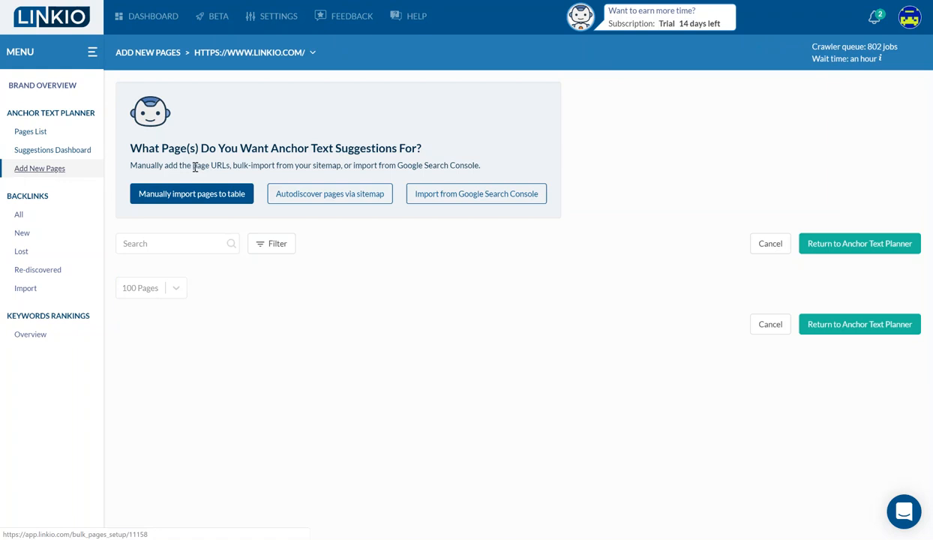
left_click(224, 194)
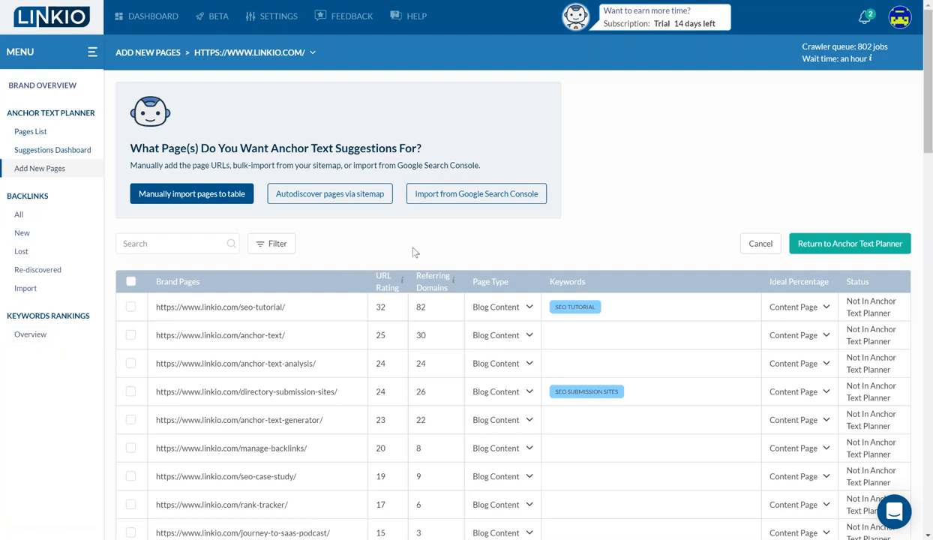
scroll(415, 252, "down", 3)
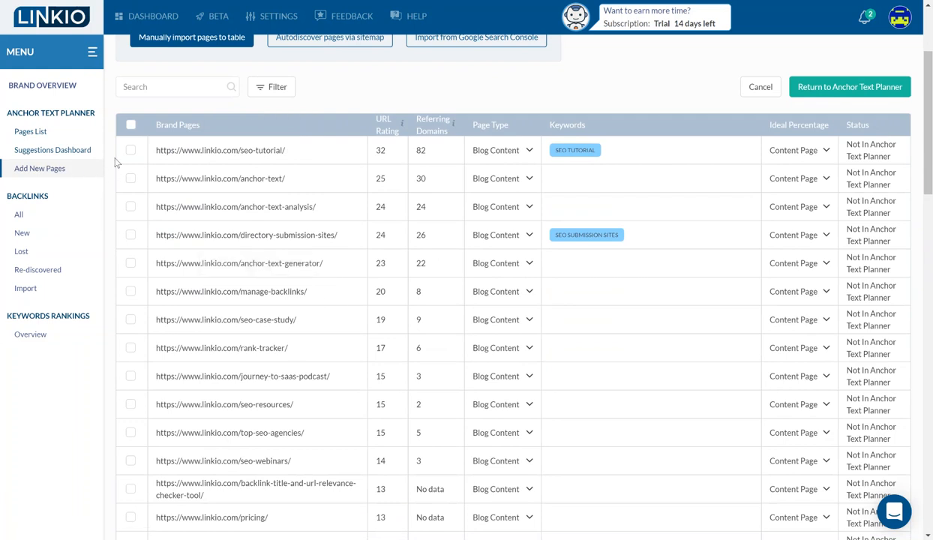
scroll(130, 353, "down", 4)
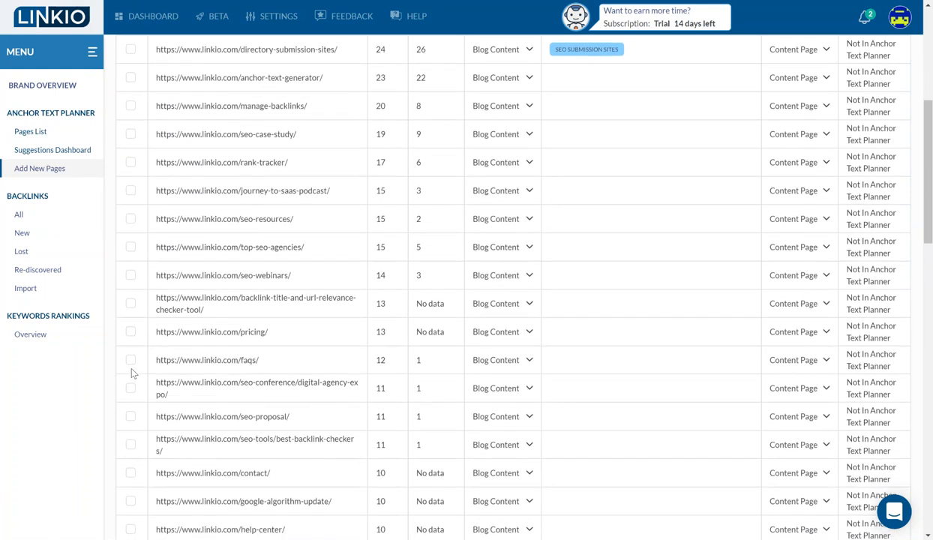
scroll(132, 373, "down", 2)
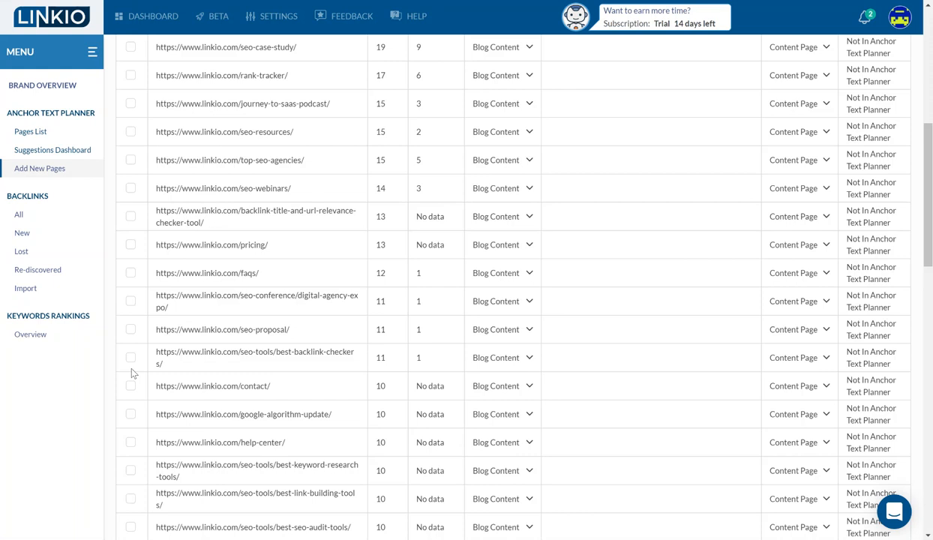
scroll(132, 371, "down", 3)
scroll(132, 373, "up", 2)
scroll(132, 373, "up", 10)
left_click(164, 247)
type("seo-case")
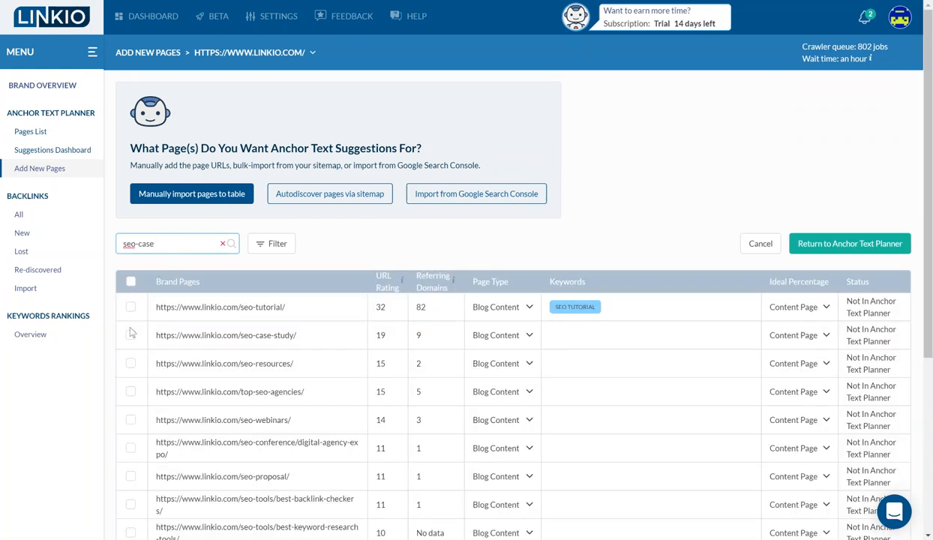
left_click(130, 335)
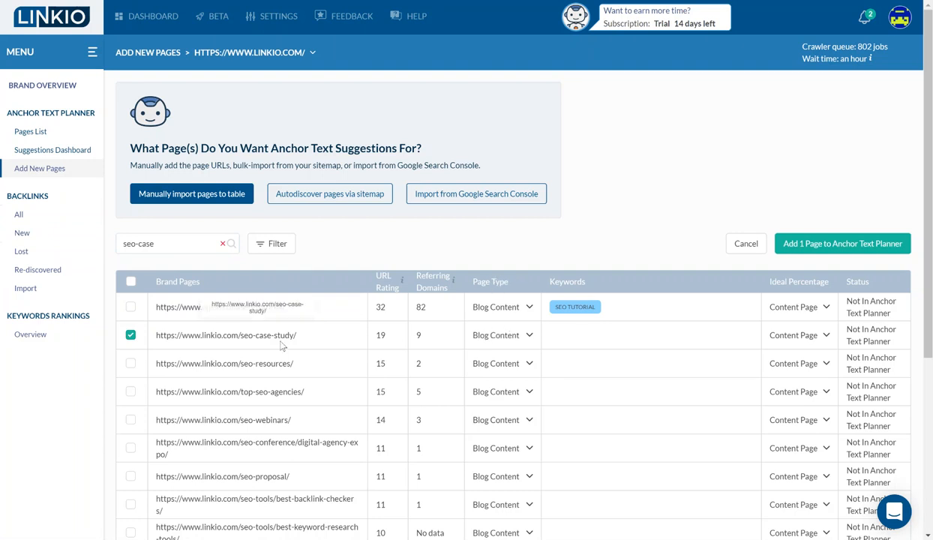
Add and save the keyword "seo case study" for the seo-case-study page.
left_click(564, 340)
left_click(432, 94)
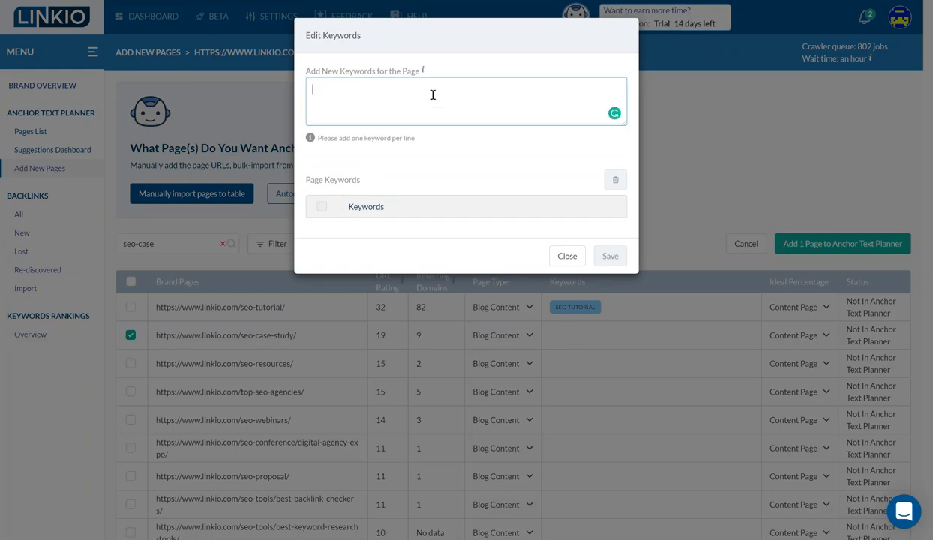
type("seo case study")
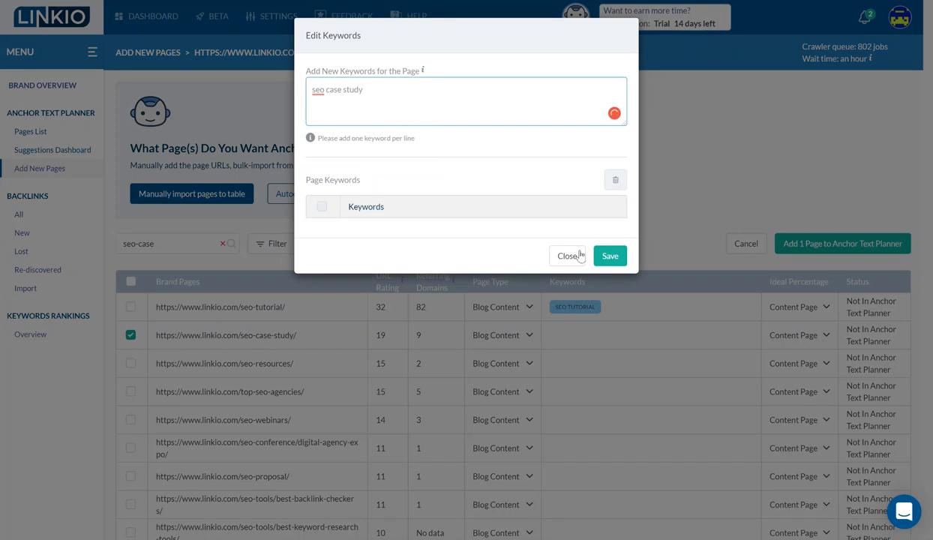
left_click(610, 256)
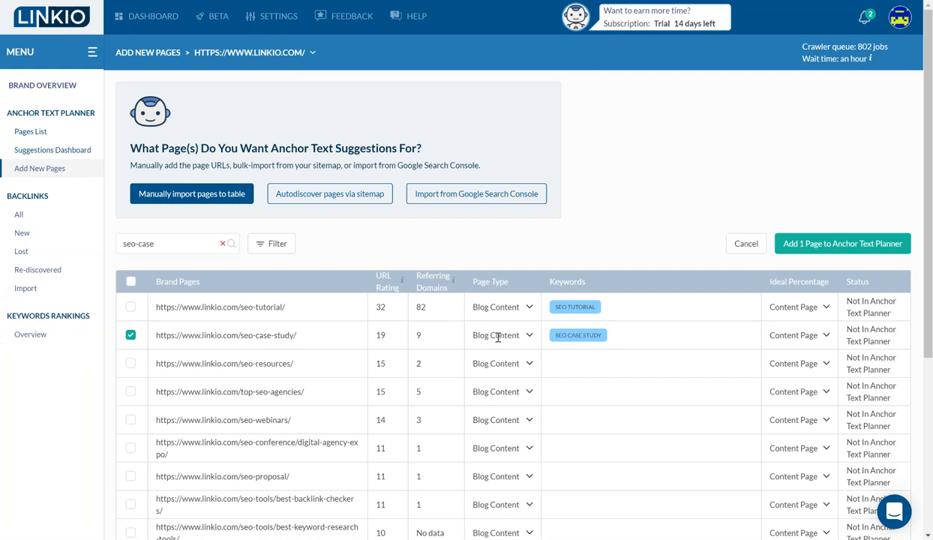
Keep the ideal percentage at Content Page, add the selected page to the Anchor Text Planner, and return to the planner.
left_click(807, 336)
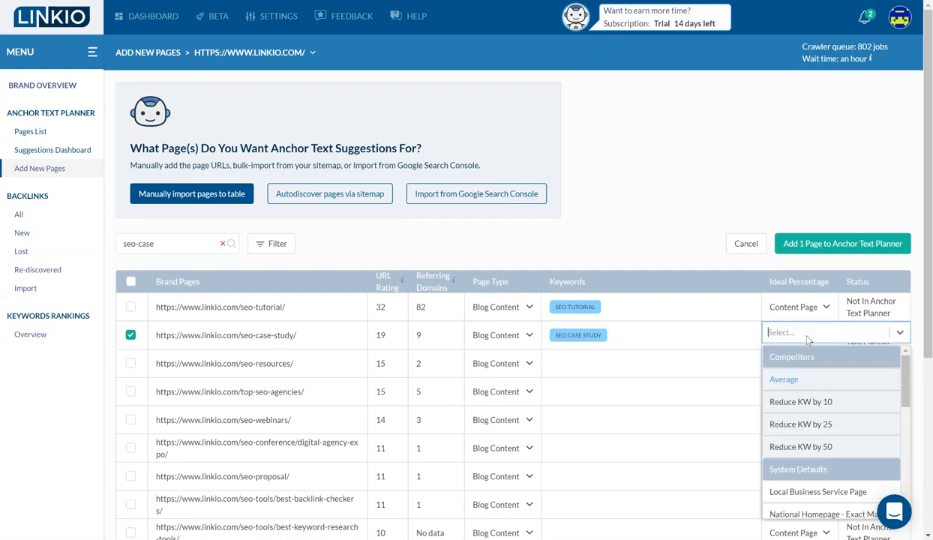
left_click(677, 251)
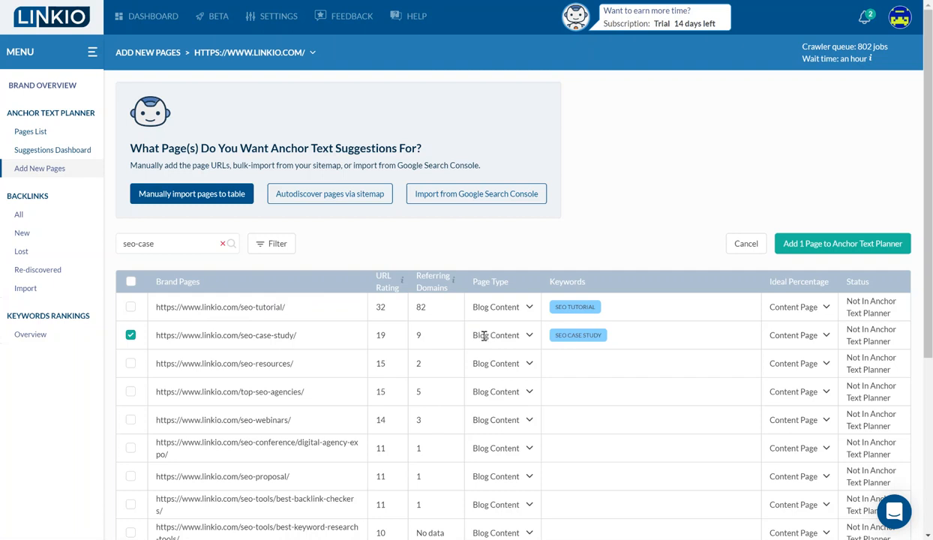
left_click(824, 251)
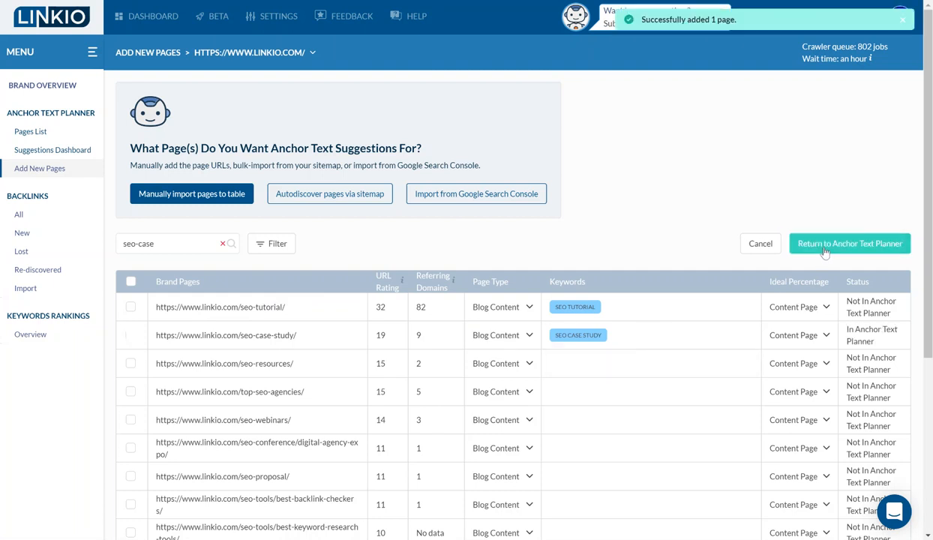
left_click(824, 249)
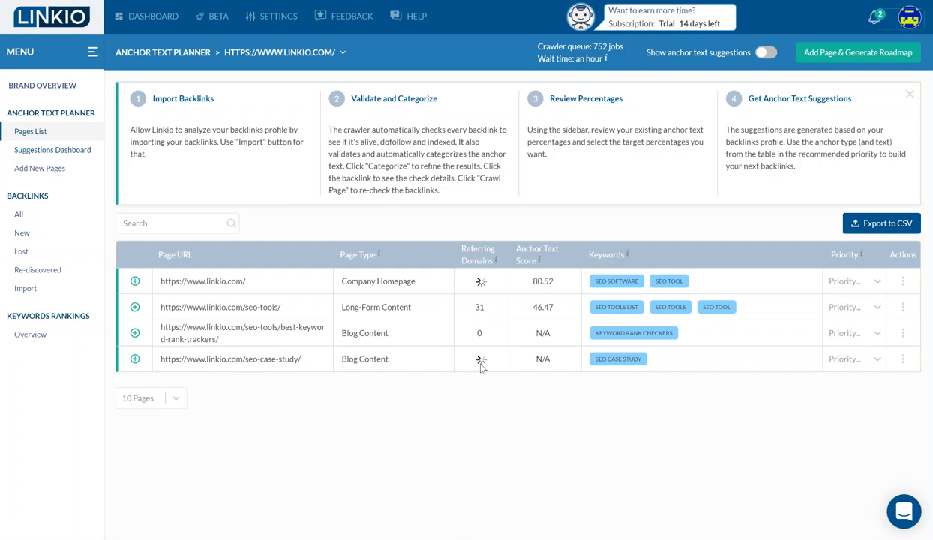
Expand the seo-case-study page, show its backlinks, and review the backlink import options without importing.
left_click(135, 358)
scroll(134, 367, "down", 3)
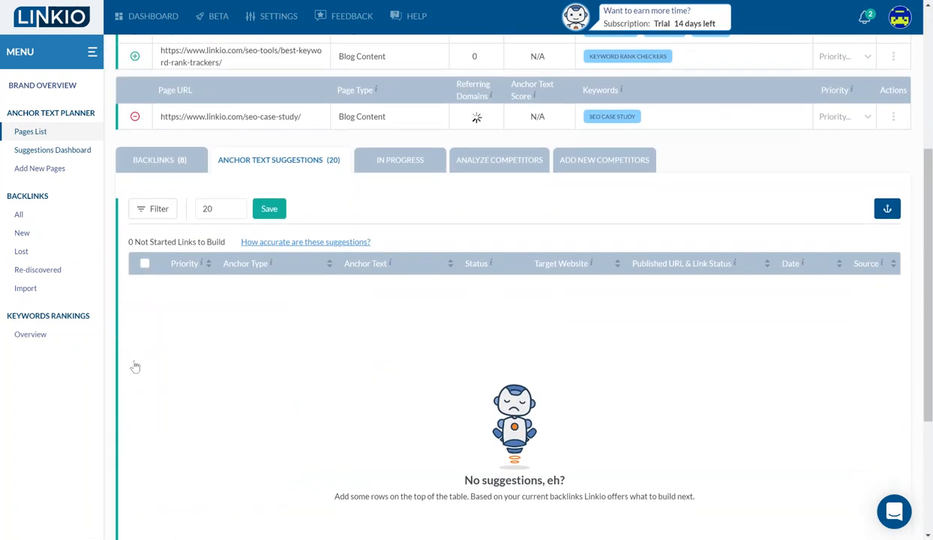
left_click(164, 165)
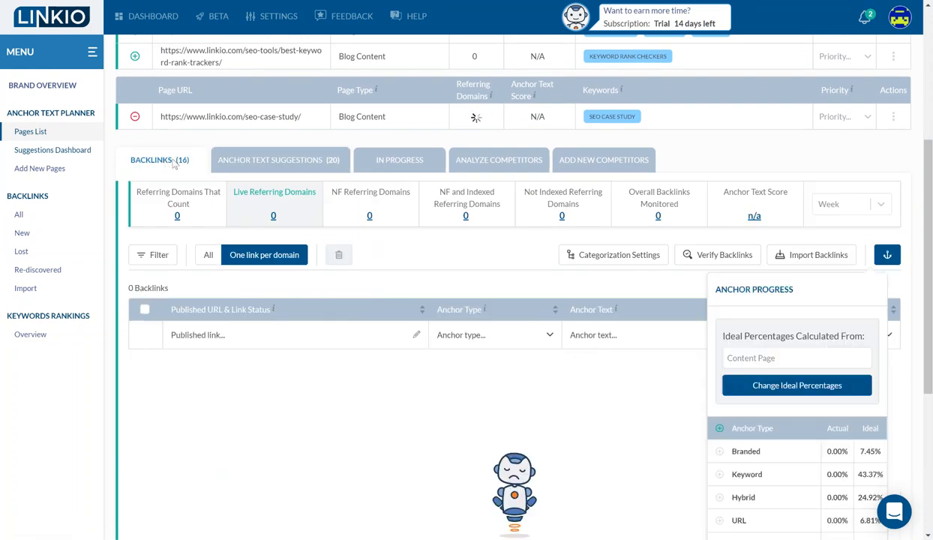
left_click(796, 256)
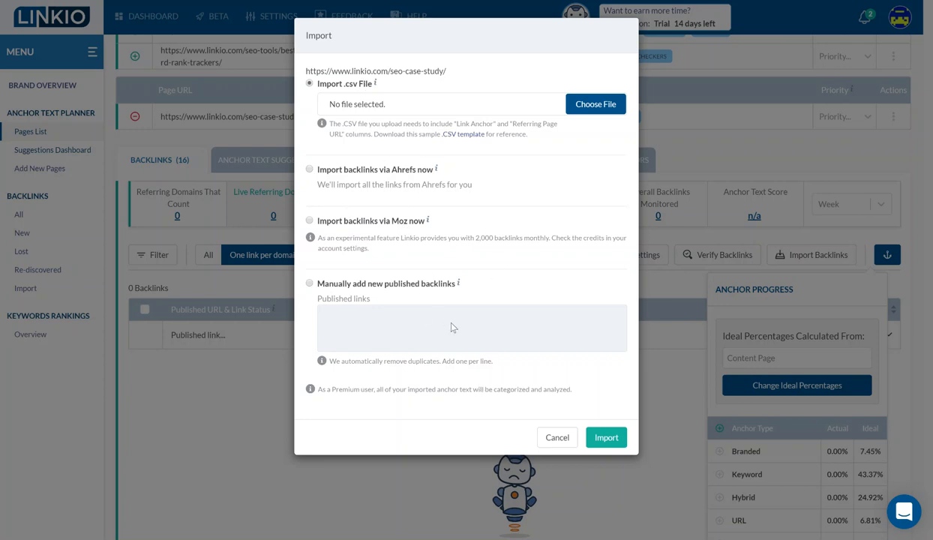
left_click(547, 436)
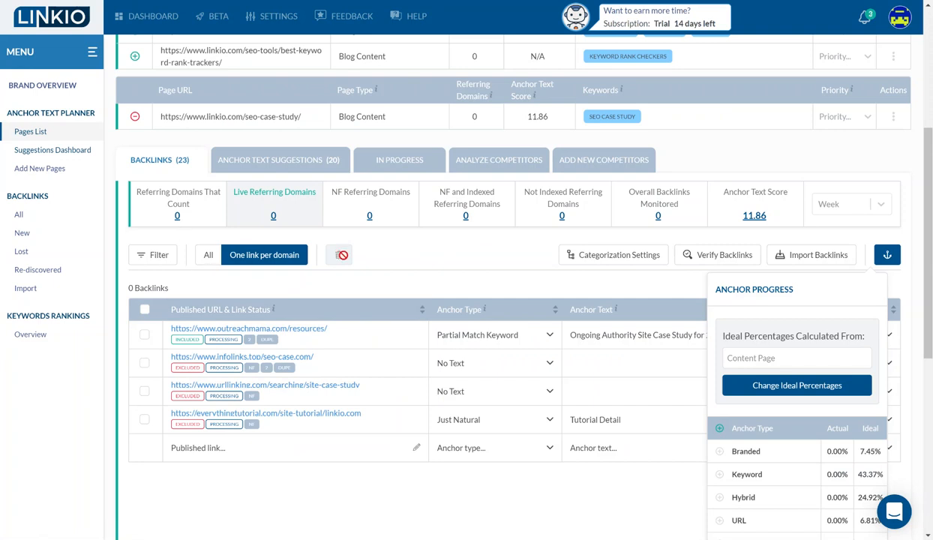
Autodiscover competitors for the seo-case-study page using the keyword "seo case study".
left_click(603, 166)
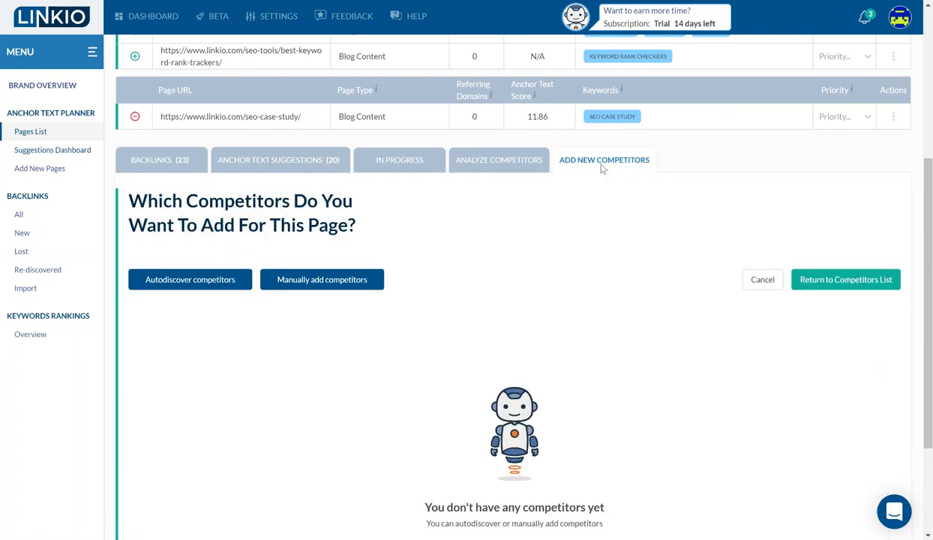
left_click(196, 279)
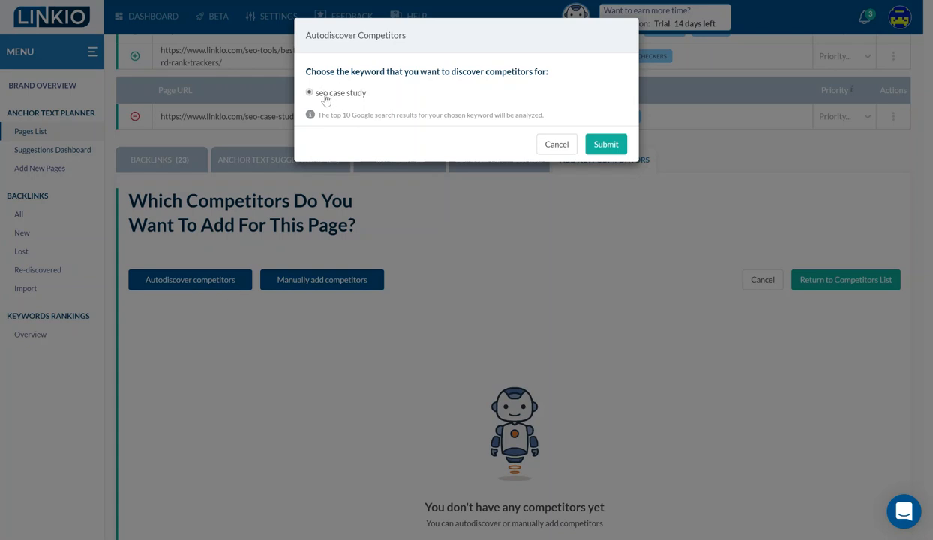
left_click(606, 147)
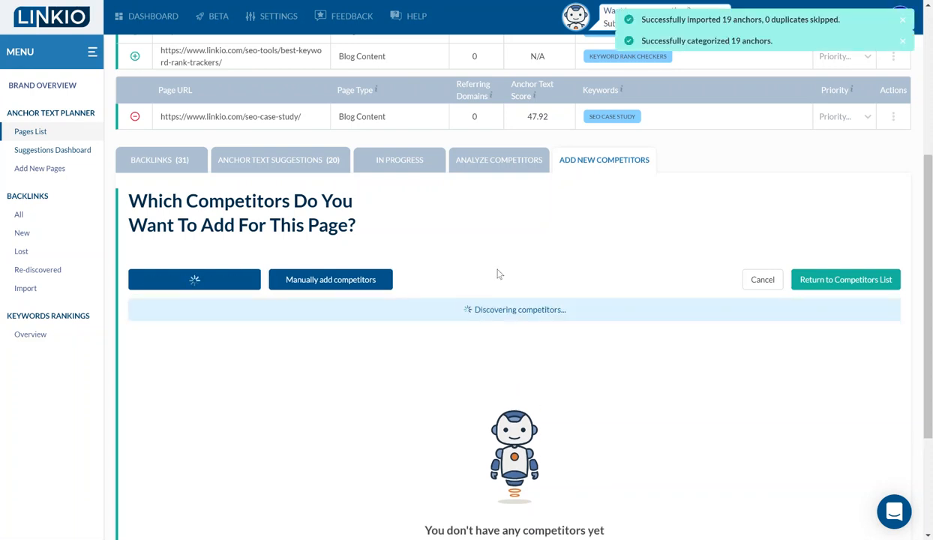
Select the competitor pages at positions 1, 4, 5 and 8 in the discovered competitors table.
scroll(515, 249, "down", 3)
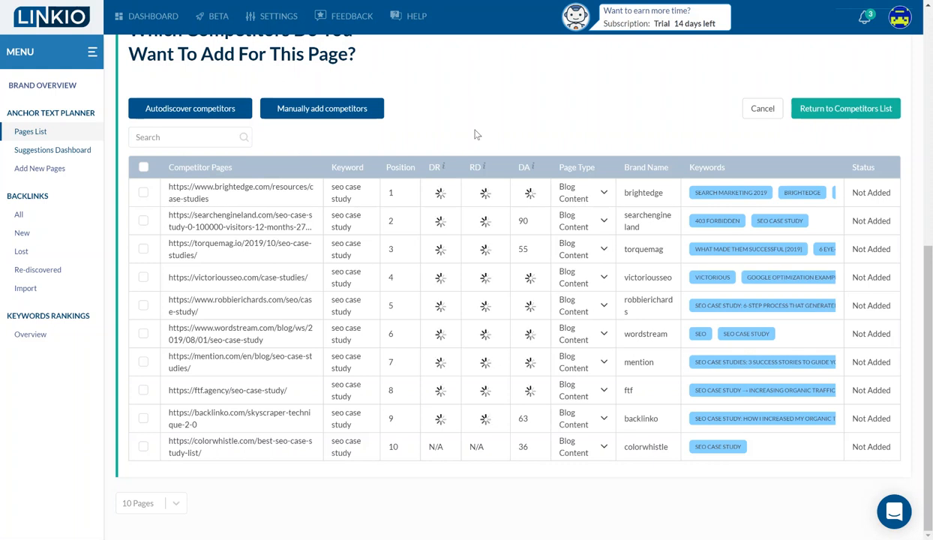
scroll(450, 139, "up", 1)
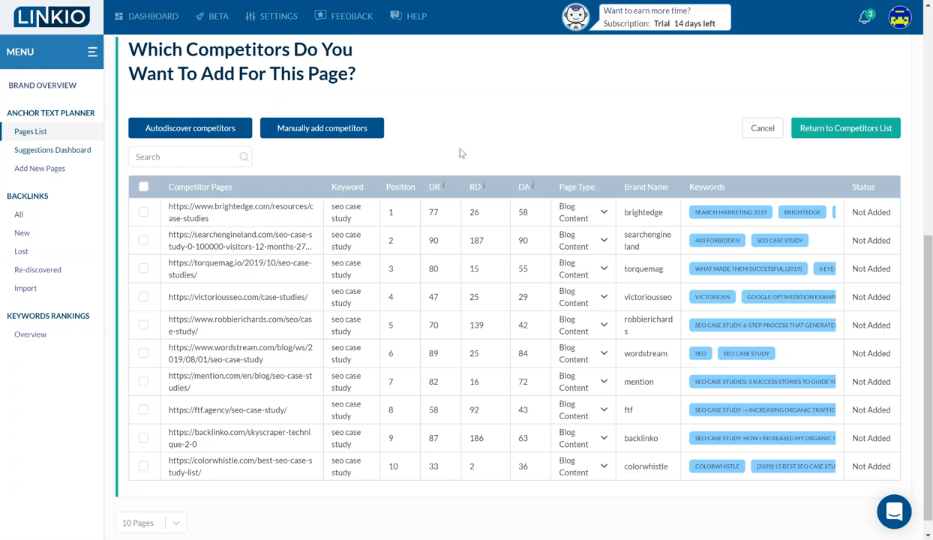
scroll(443, 153, "up", 2)
scroll(405, 255, "down", 2)
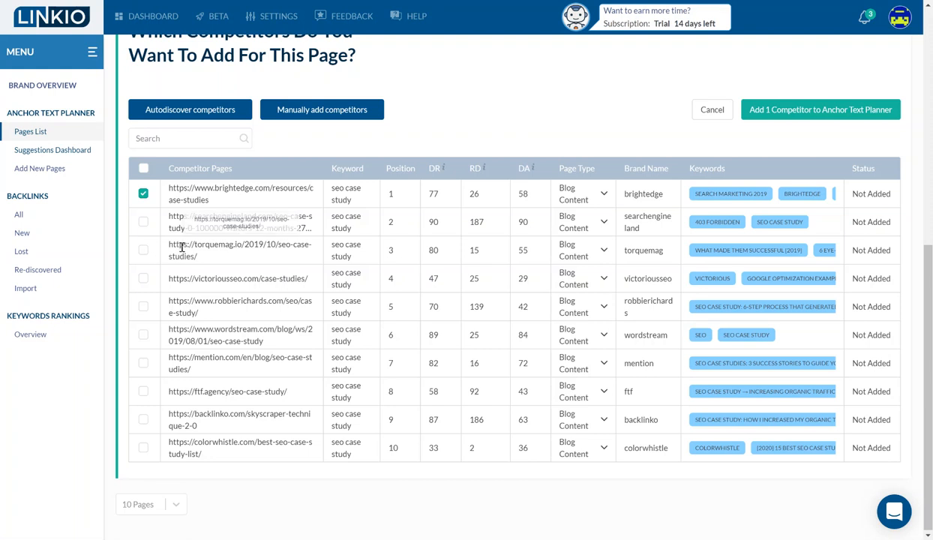
left_click(145, 281)
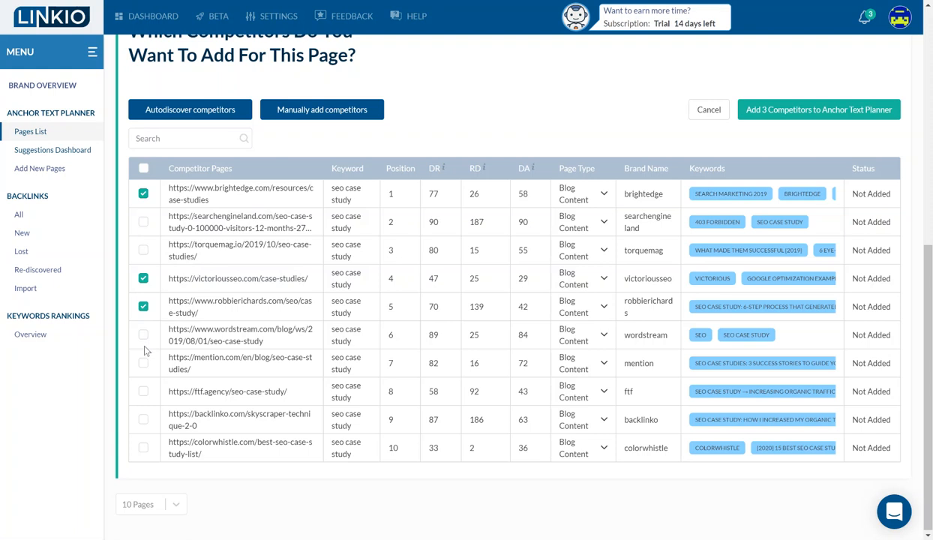
left_click(144, 393)
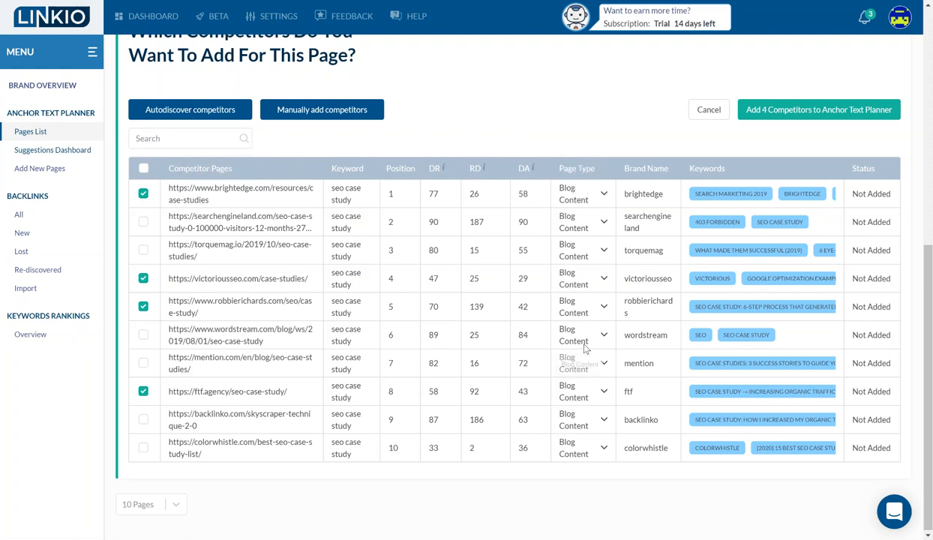
Split the brand names of the competitors at positions 1, 4 and 5 into separate words, such as "bright edge" and "victorious seo".
left_click(644, 196)
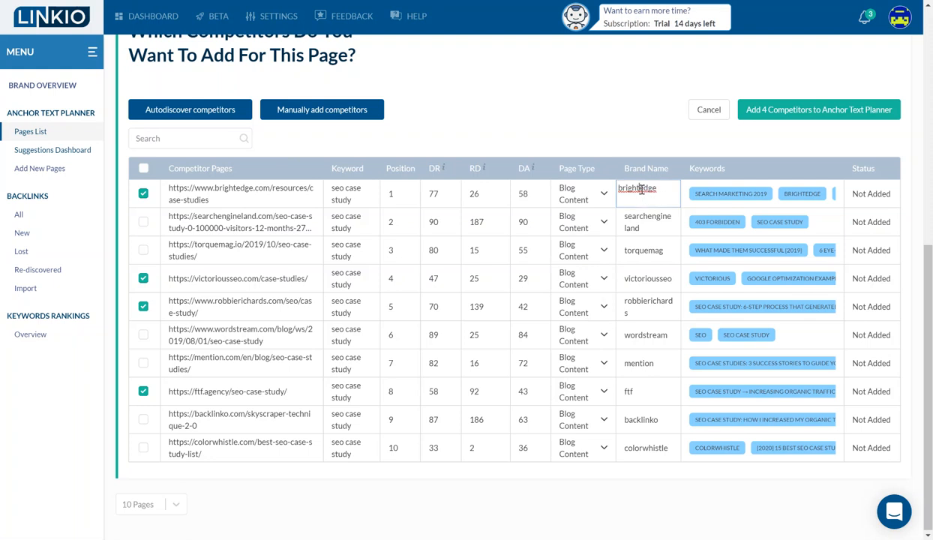
left_click(555, 86)
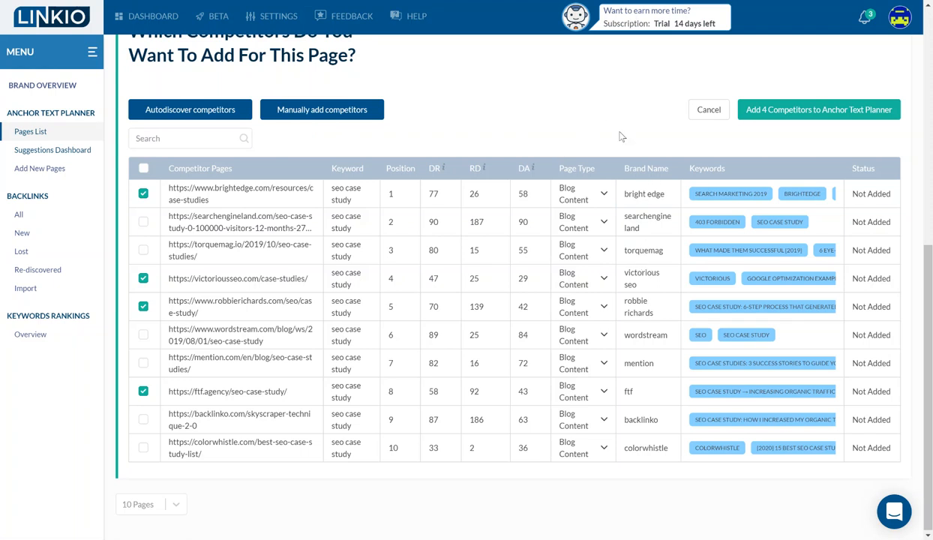
Delete the keyword "brightedge" from the first competitor's page keywords and keep that competitor selected.
left_click(703, 201)
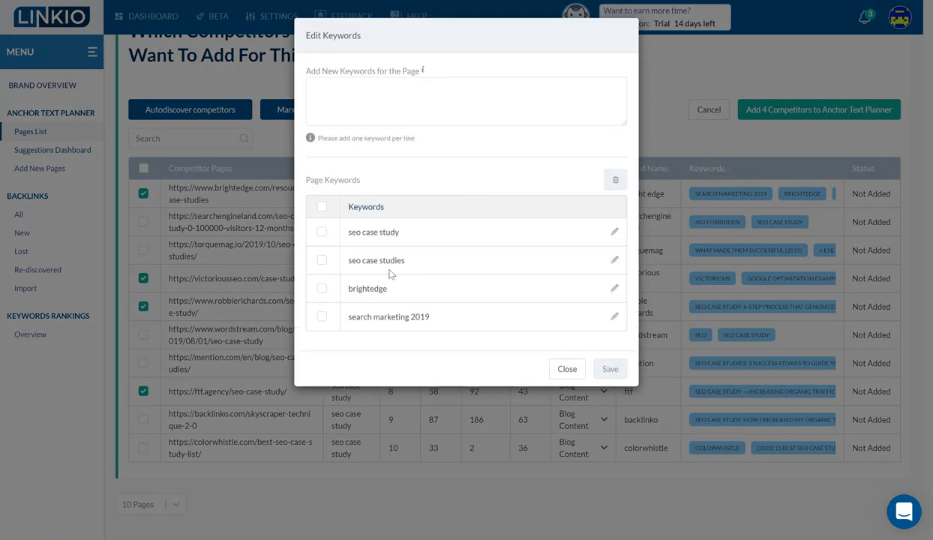
double_click(372, 287)
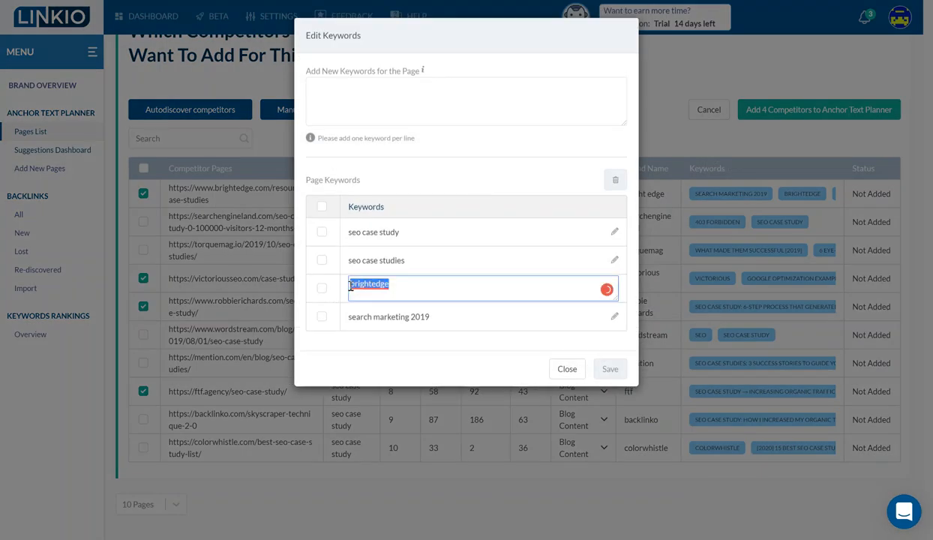
left_click(323, 290)
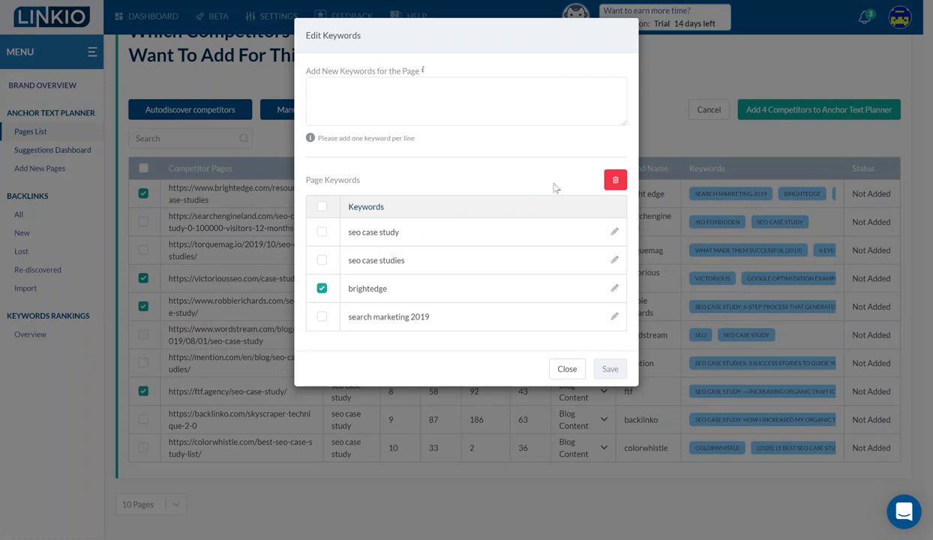
left_click(615, 180)
left_click(604, 118)
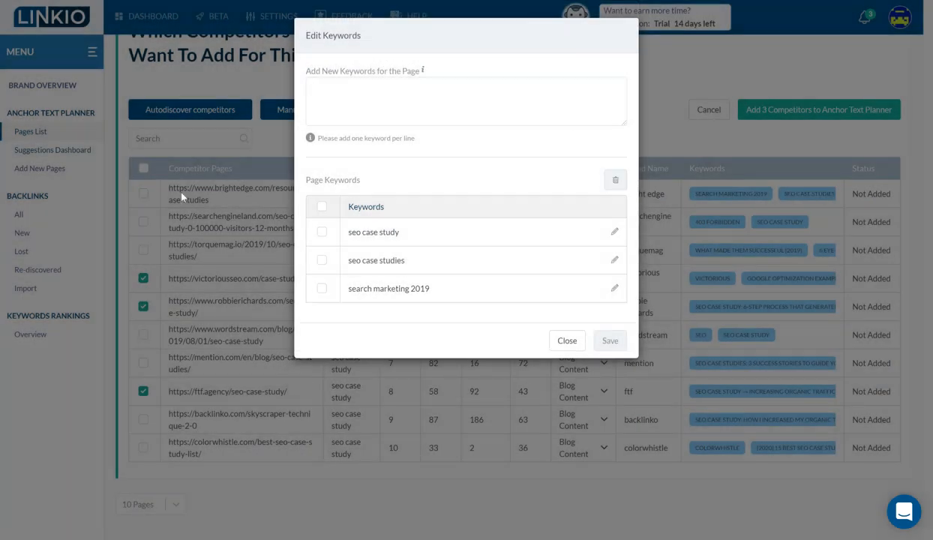
left_click(568, 341)
left_click(143, 194)
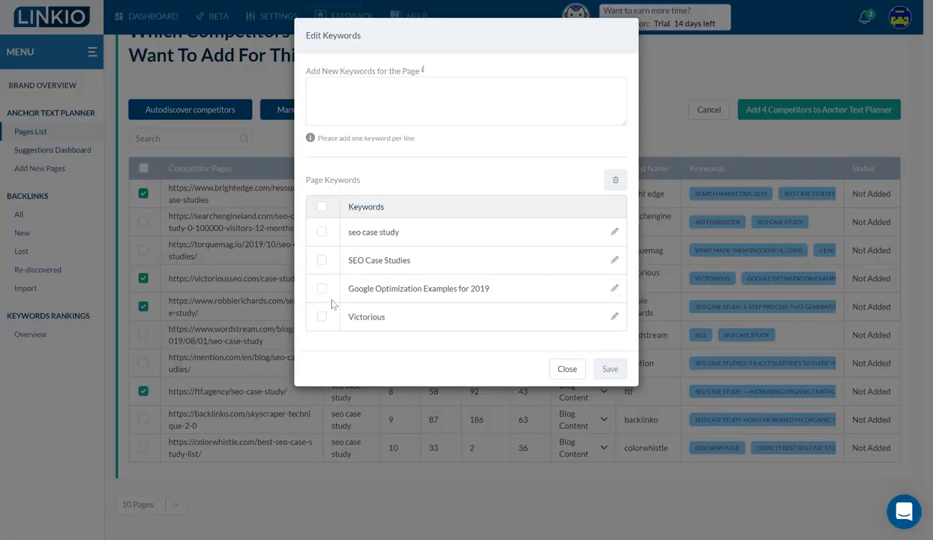
Delete the keyword "Victorious" from the page keywords of the competitor at position 4.
left_click(321, 317)
left_click(615, 180)
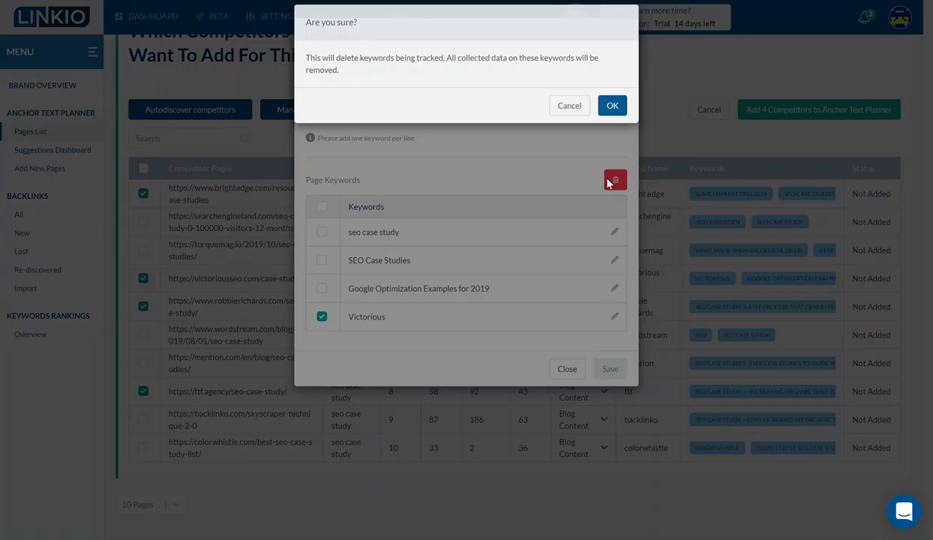
left_click(612, 120)
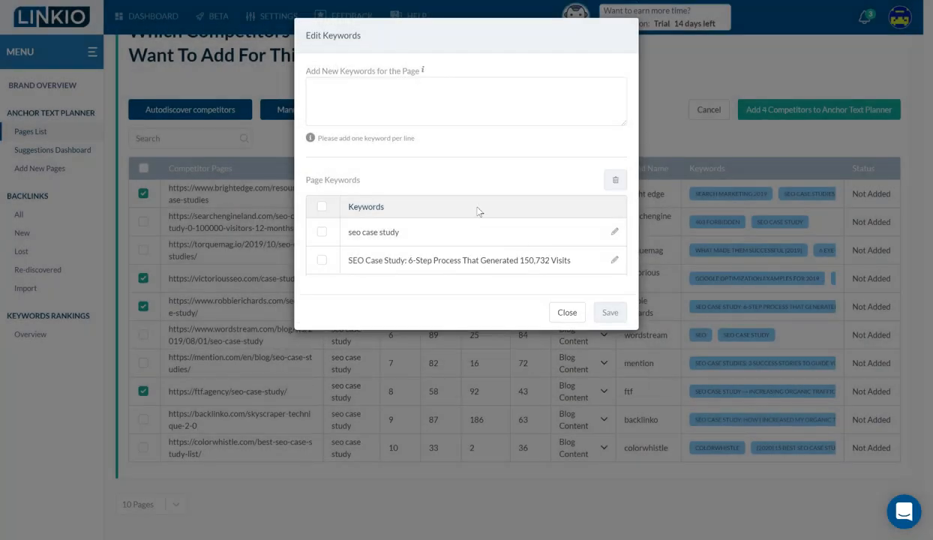
Delete the keyword "SEO Case Study: 6-Step Process That Generated 150,732 Visits" from the page keywords of the competitor at position 5.
left_click(322, 260)
left_click(616, 180)
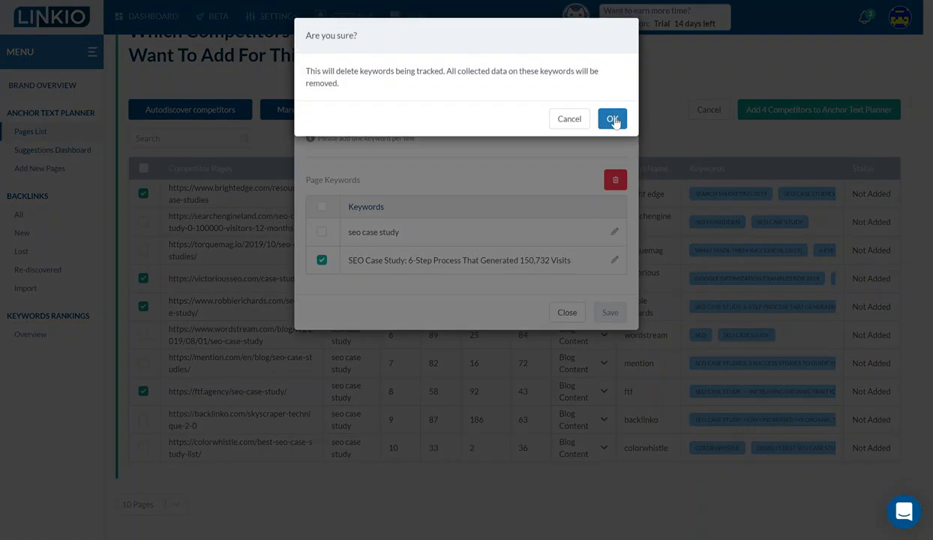
left_click(612, 119)
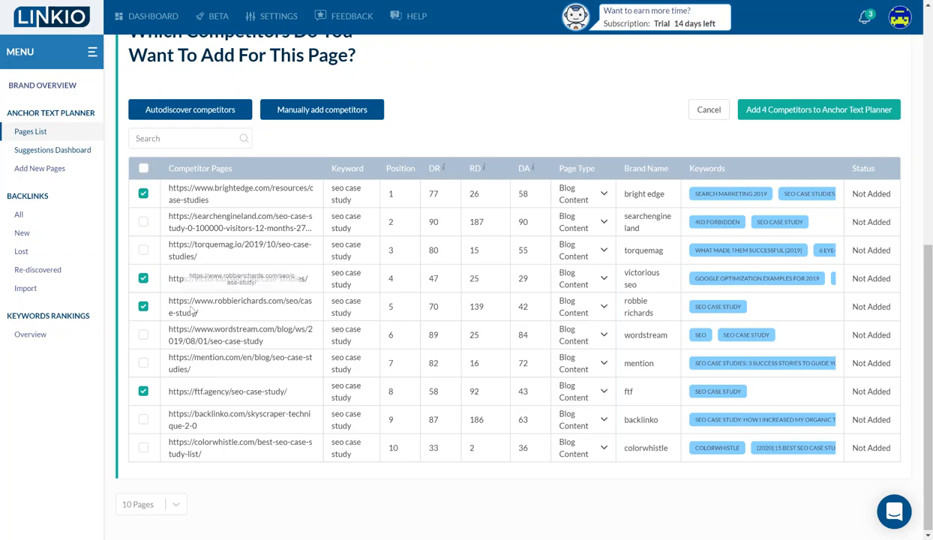
Add the four selected competitors to the Anchor Text Planner and return to the competitors list.
left_click(780, 113)
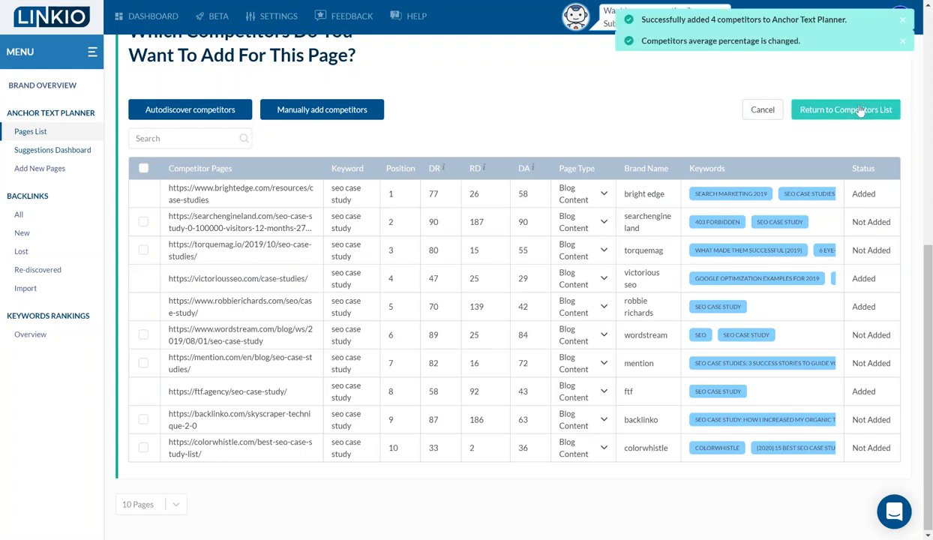
left_click(861, 111)
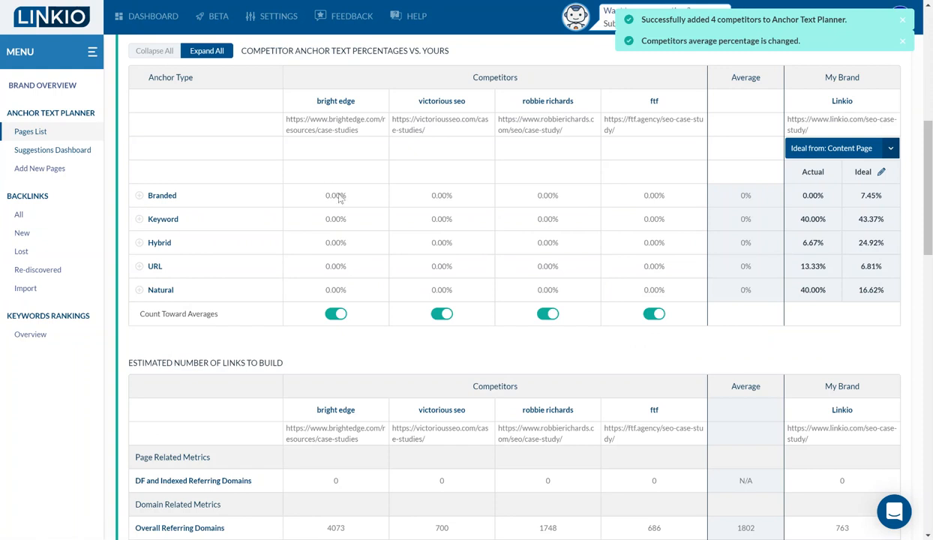
Expand the victoriousseo.com/case-studies competitor in the competitors list to view its backlinks.
scroll(339, 197, "down", 15)
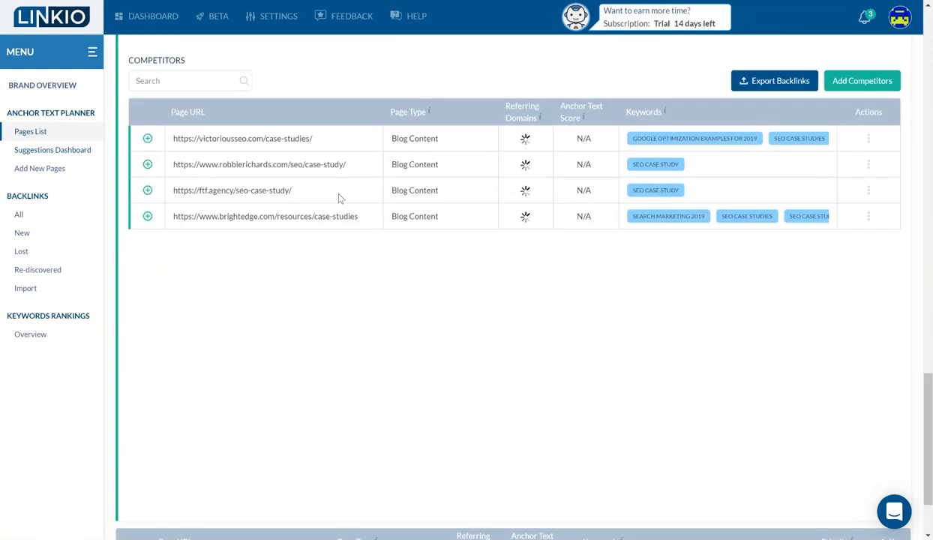
scroll(339, 198, "up", 1)
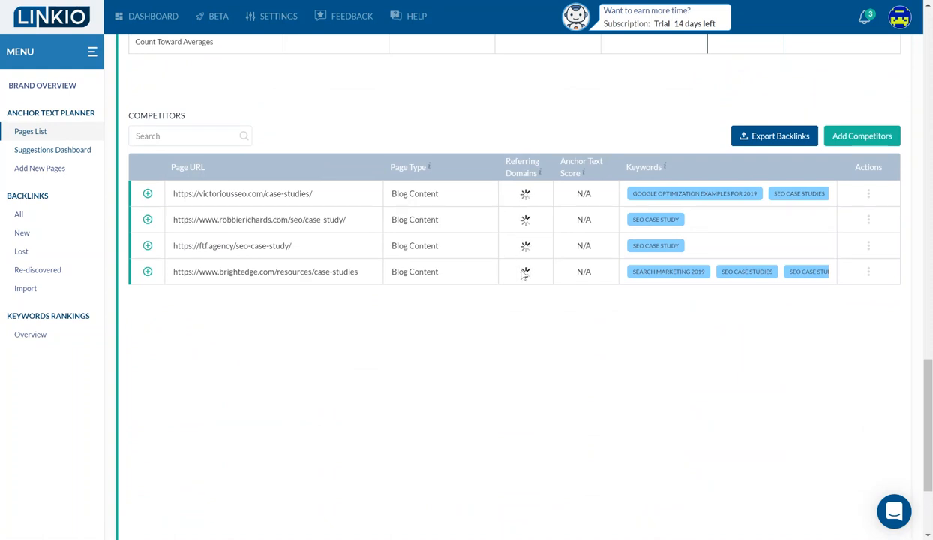
left_click(147, 195)
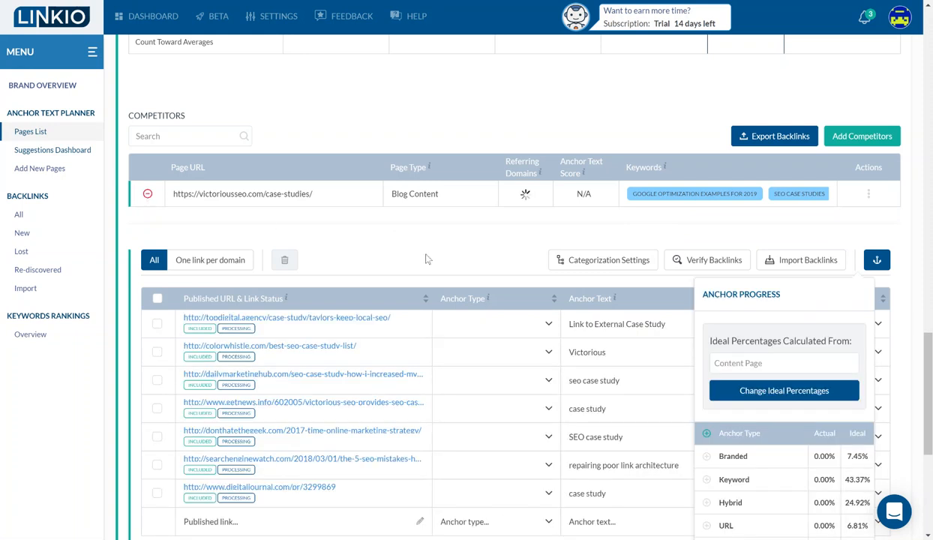
scroll(416, 251, "down", 1)
Check the crawler queue and wait time shown for the Anchor Text Planner.
scroll(426, 259, "up", 4)
scroll(427, 259, "up", 12)
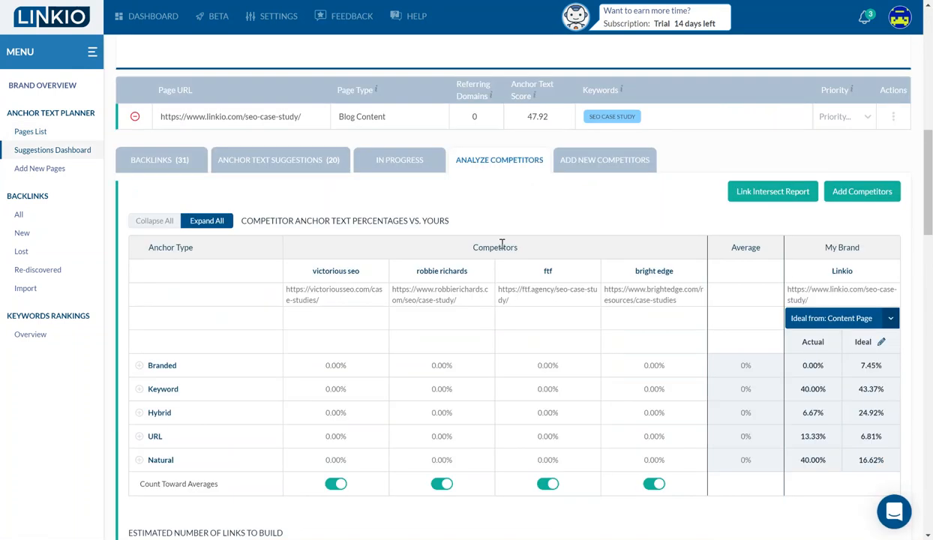
scroll(499, 205, "up", 8)
triple_click(547, 51)
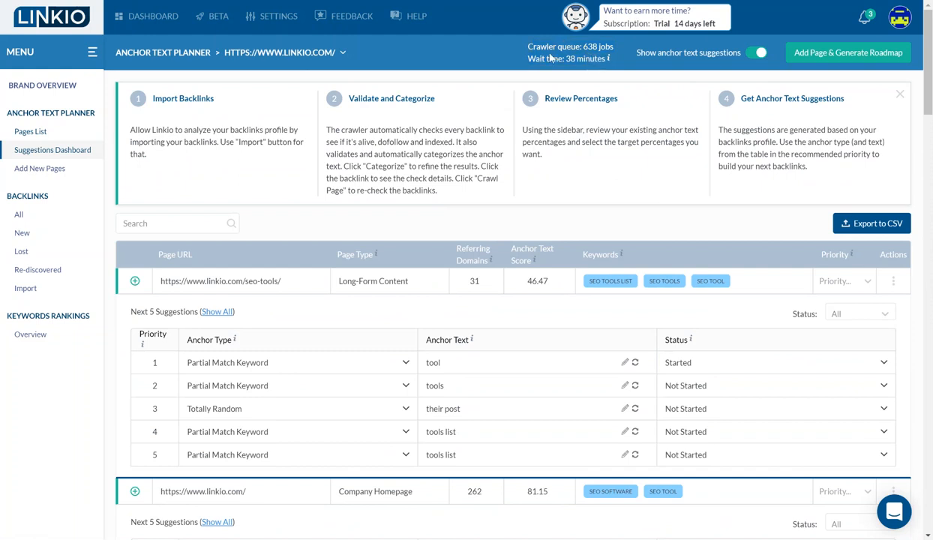
Review the competitor metrics comparison and the competitors list of the seo-tools page.
scroll(553, 259, "down", 4)
scroll(553, 259, "down", 10)
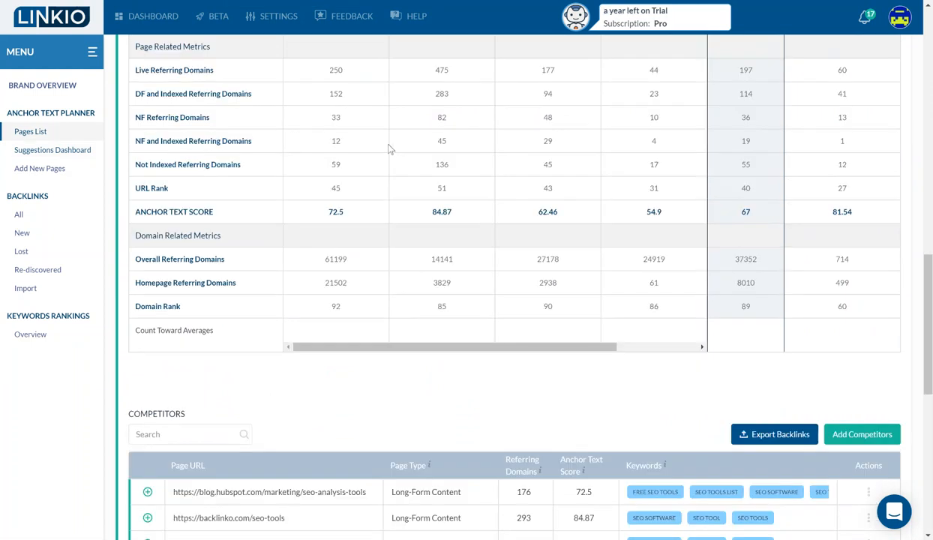
scroll(388, 148, "down", 2)
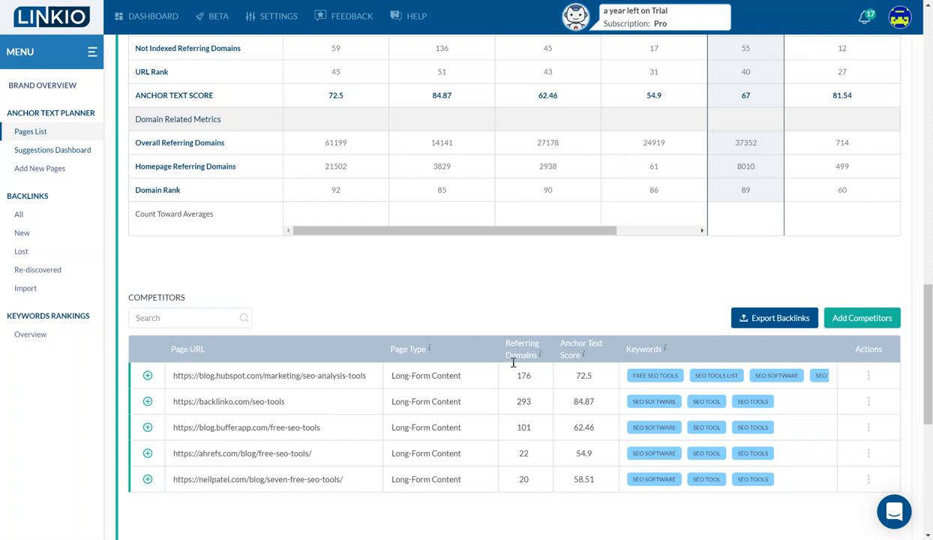
scroll(514, 361, "up", 5)
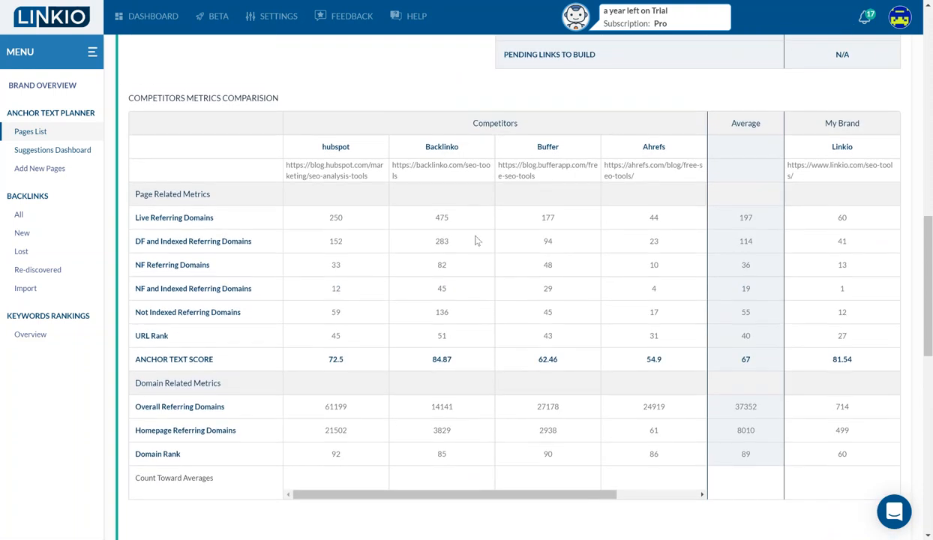
Examine the competitors' average Keyword, Branded and Natural anchor text percentages for the seo-tools page.
scroll(219, 220, "up", 8)
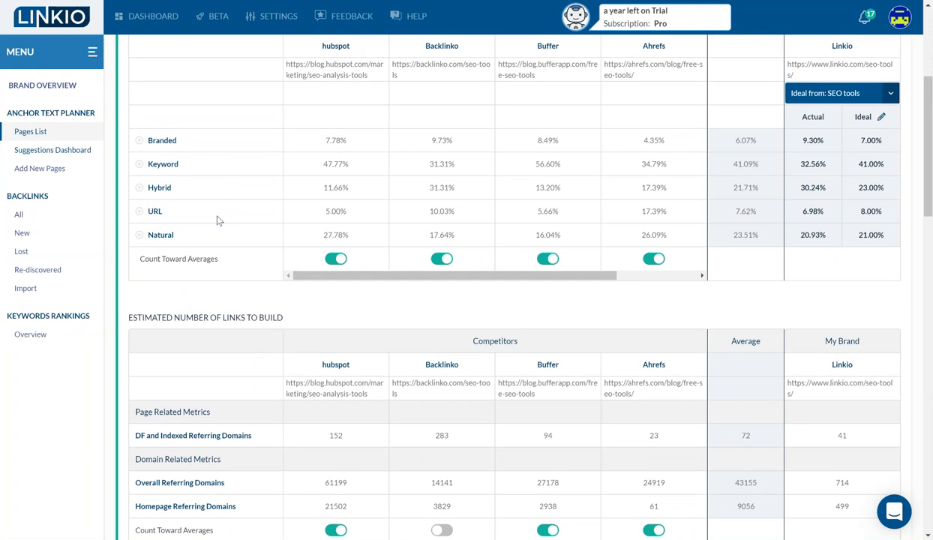
scroll(218, 220, "up", 2)
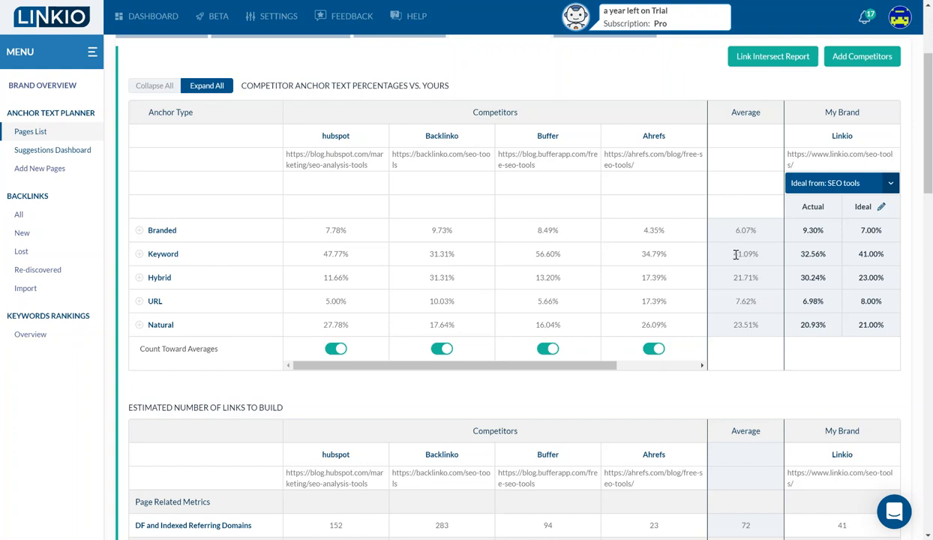
left_click_drag(733, 255, 756, 255)
left_click(758, 255)
double_click(737, 232)
left_click(746, 325)
double_click(746, 325)
left_click(746, 344)
Set the seo-tools page's ideal anchor text percentages to be calculated from the competitors' Average.
left_click(892, 185)
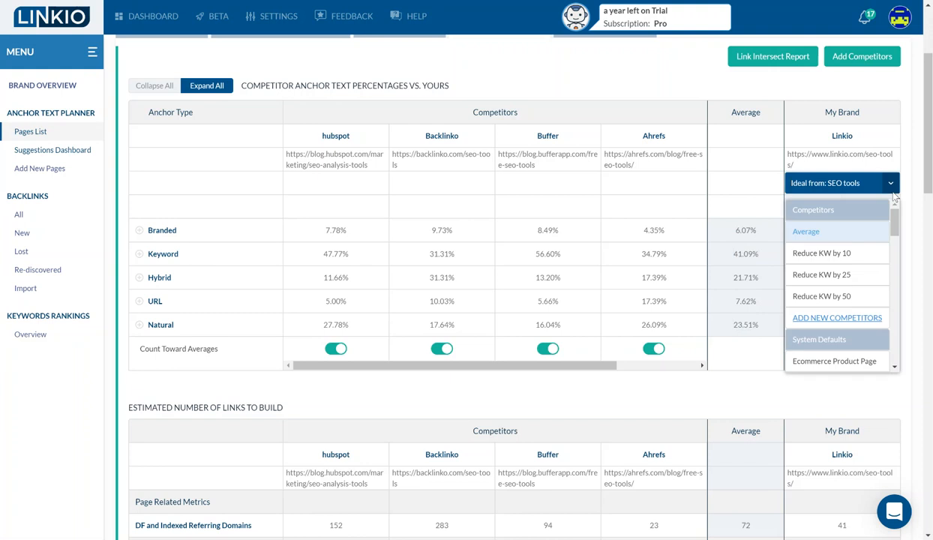
scroll(874, 225, "down", 2)
scroll(812, 217, "up", 2)
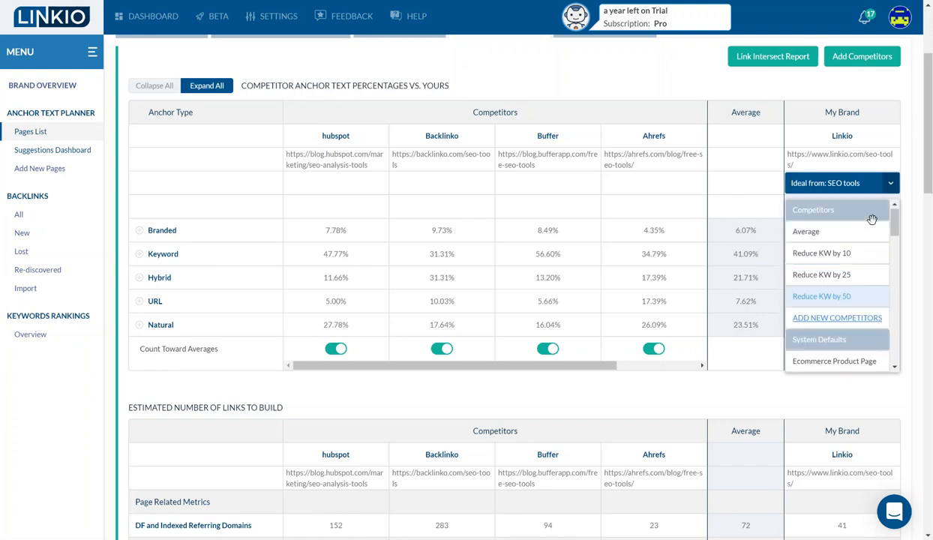
scroll(846, 270, "down", 3)
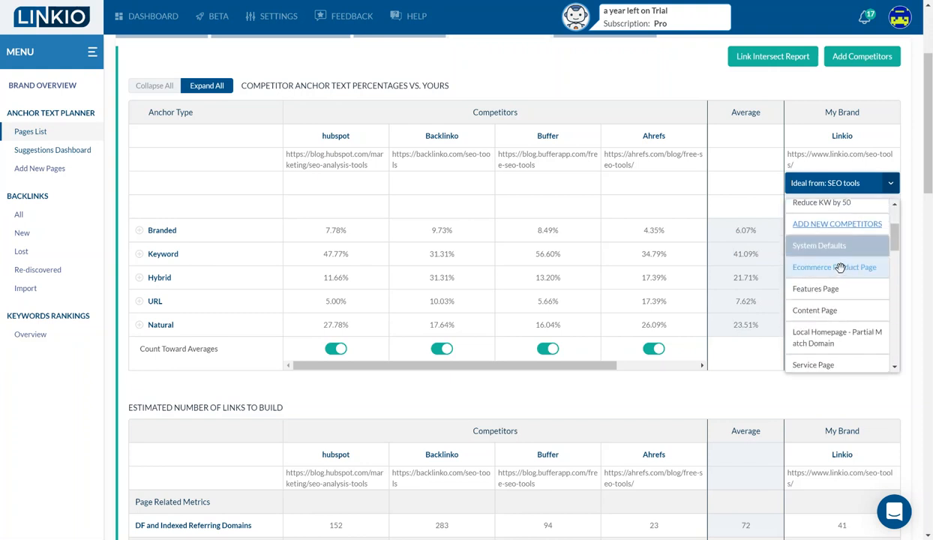
scroll(812, 296, "up", 3)
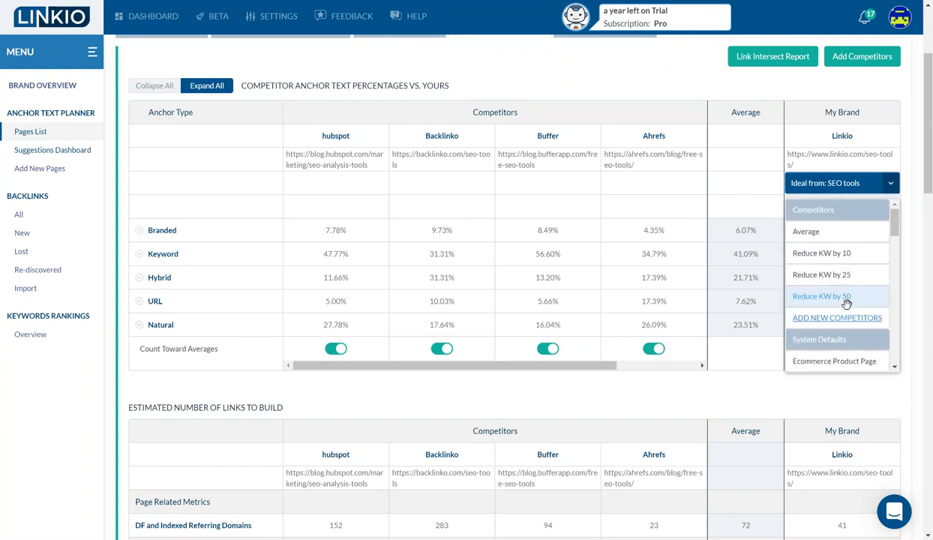
left_click(809, 233)
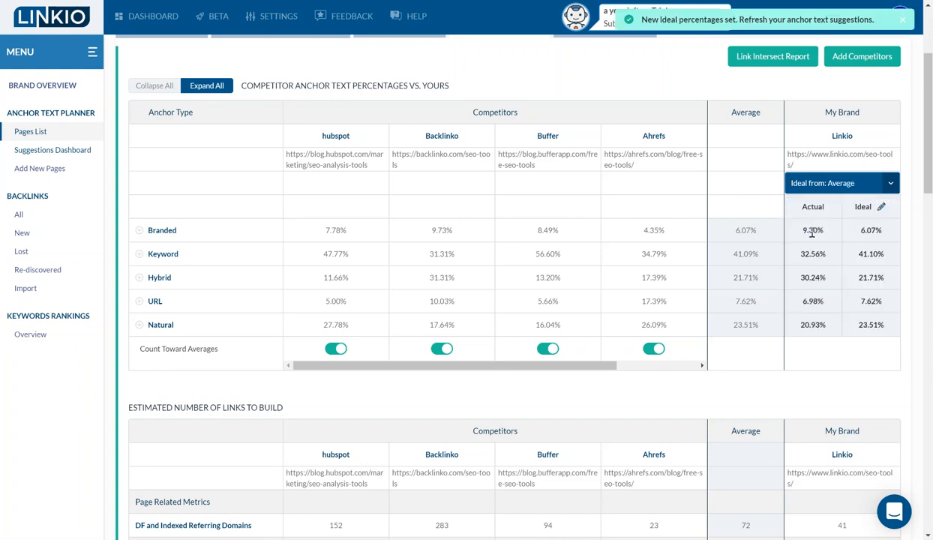
Open the seo-tools page's anchor text suggestions and set the status of the priority 1 suggestion to Started.
scroll(812, 233, "up", 3)
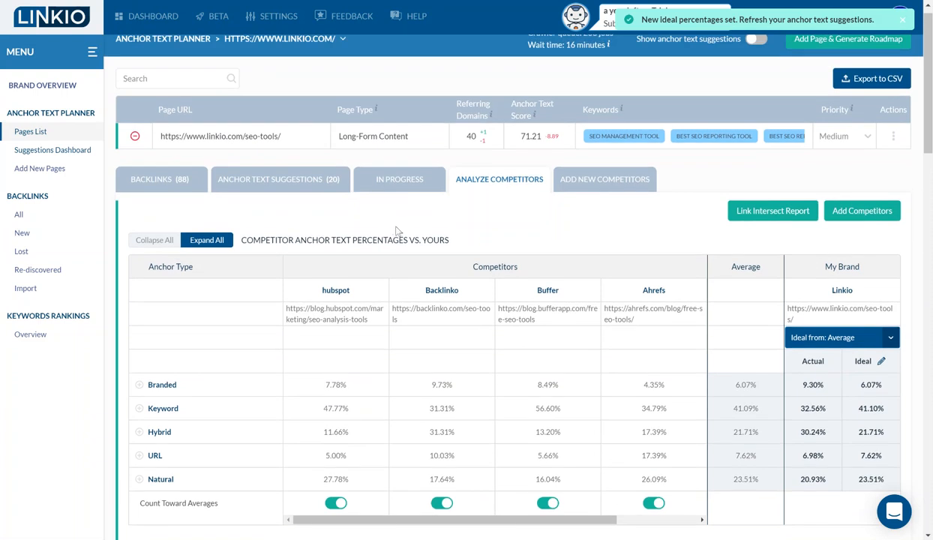
left_click(291, 191)
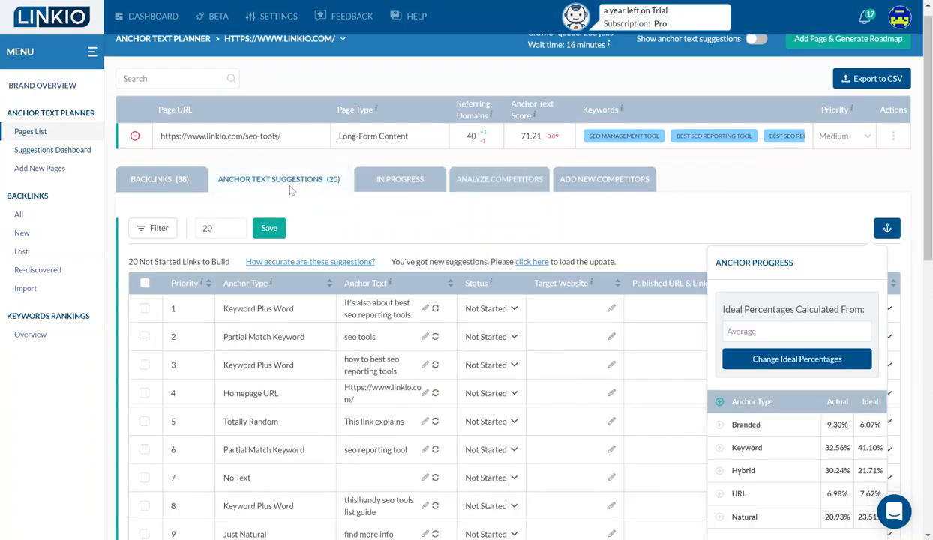
scroll(408, 246, "down", 3)
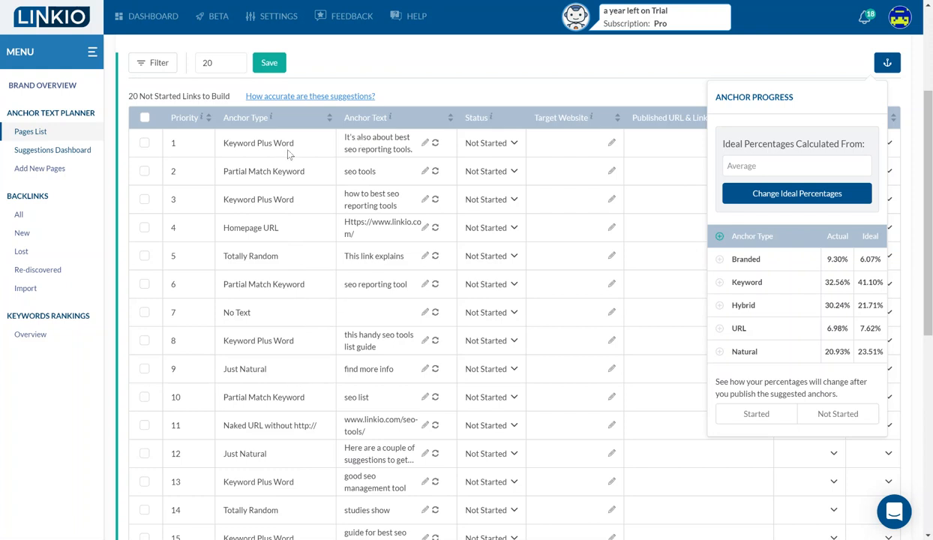
left_click(491, 149)
left_click(481, 164)
View the seo-tools page's links in progress and return to its anchor text suggestions.
scroll(355, 185, "up", 2)
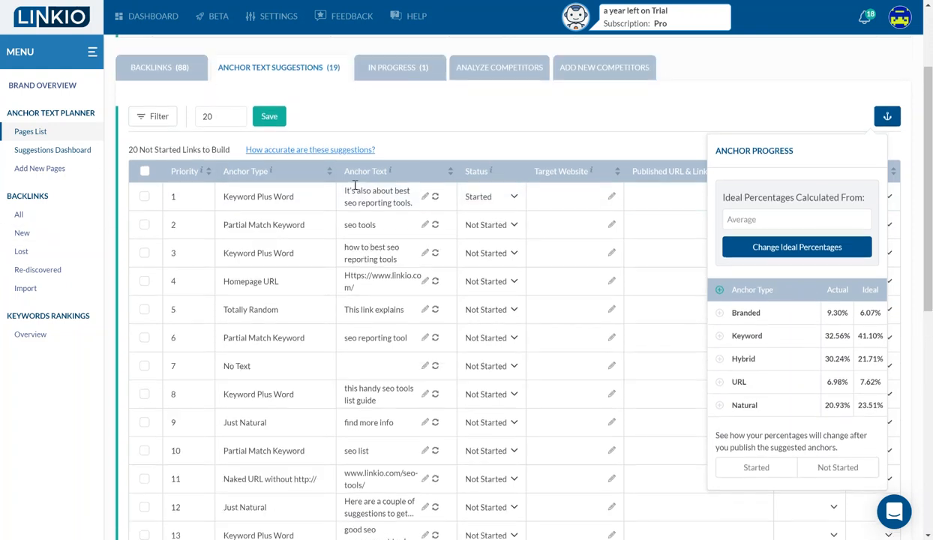
left_click(415, 70)
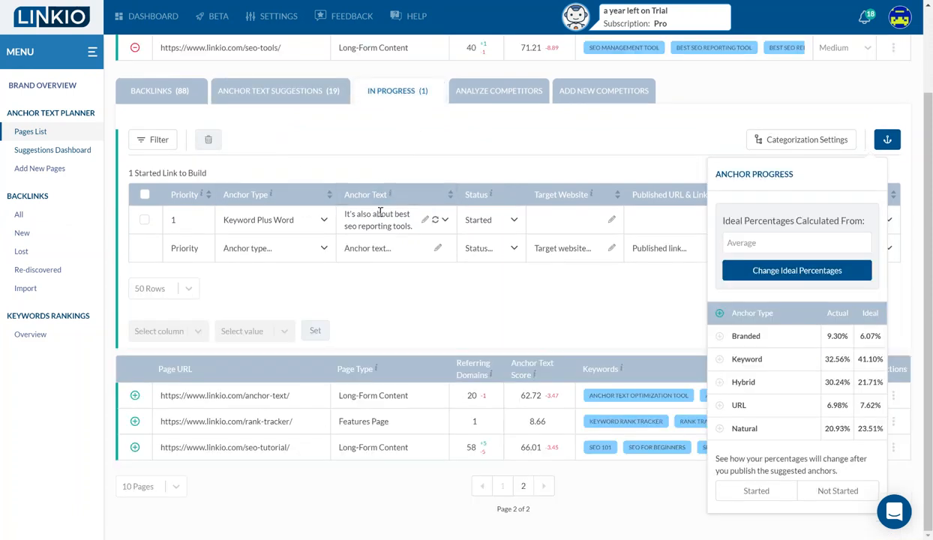
left_click(294, 104)
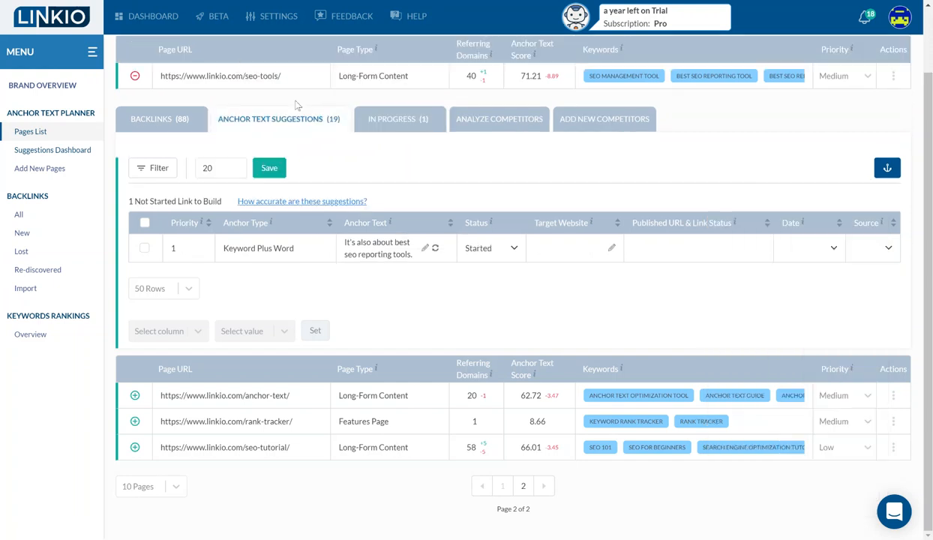